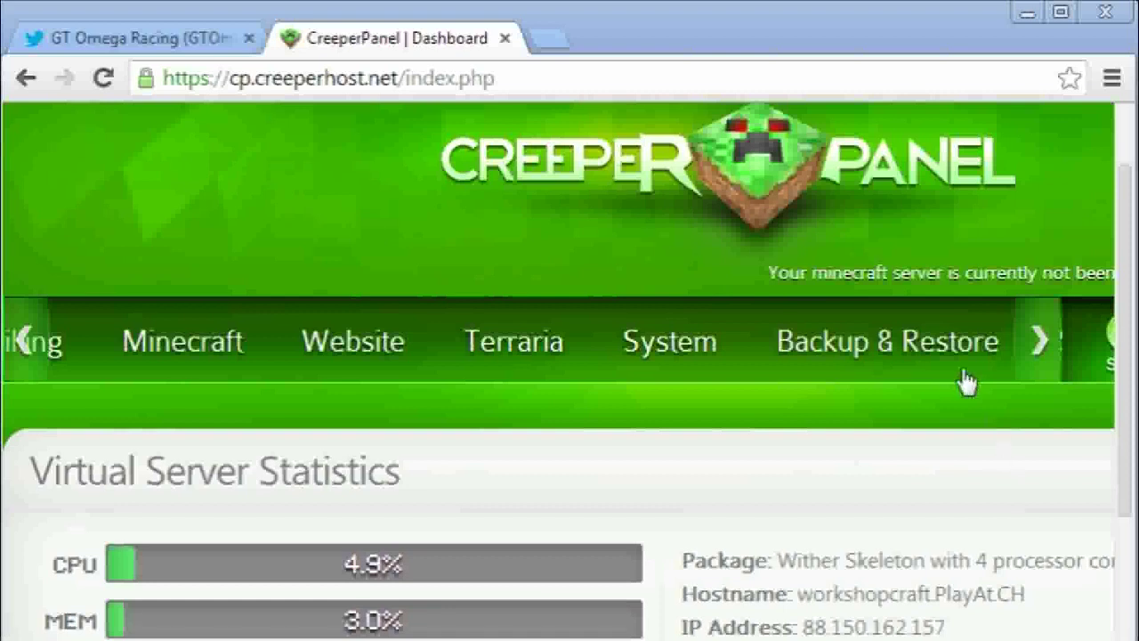
Run a free local manual backup of the server's data.
click(875, 345)
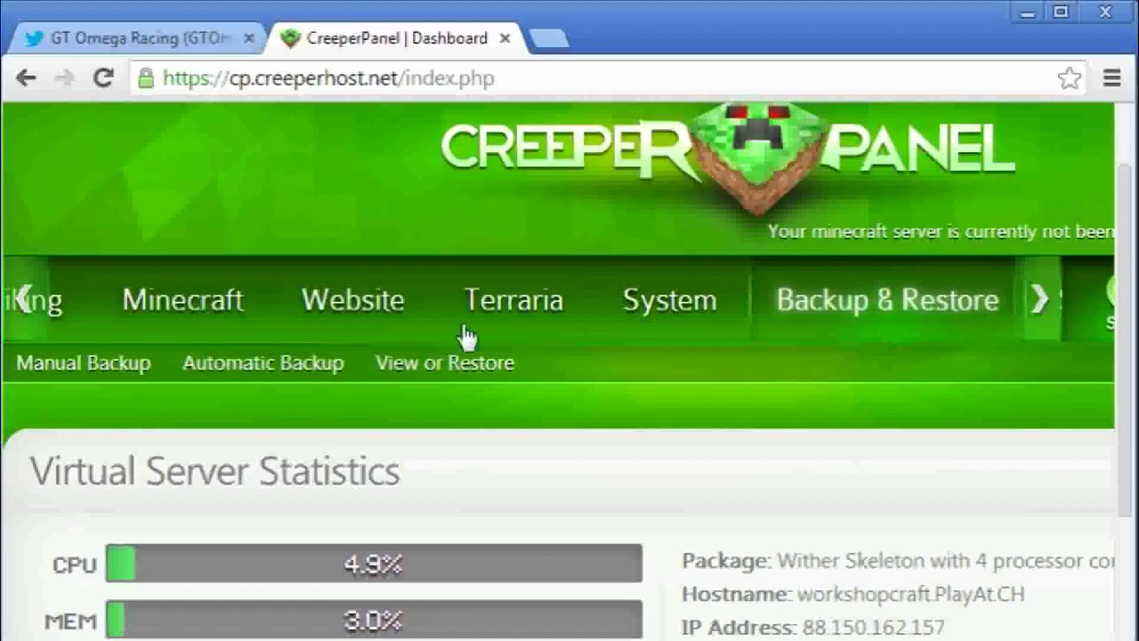
click(96, 365)
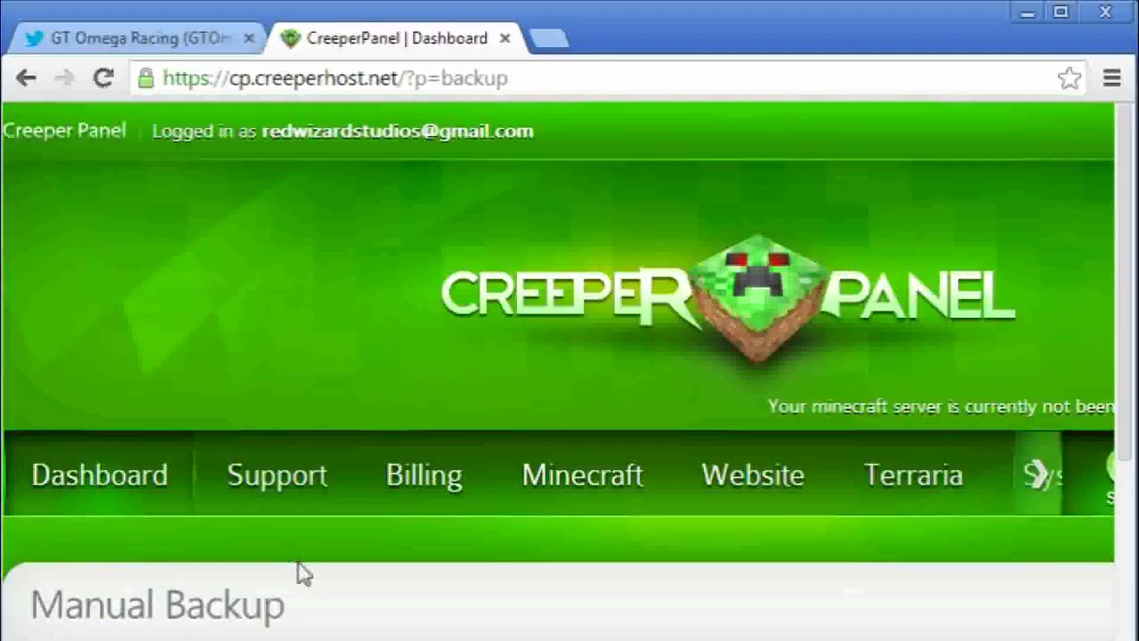
scroll(300, 573, down, 5)
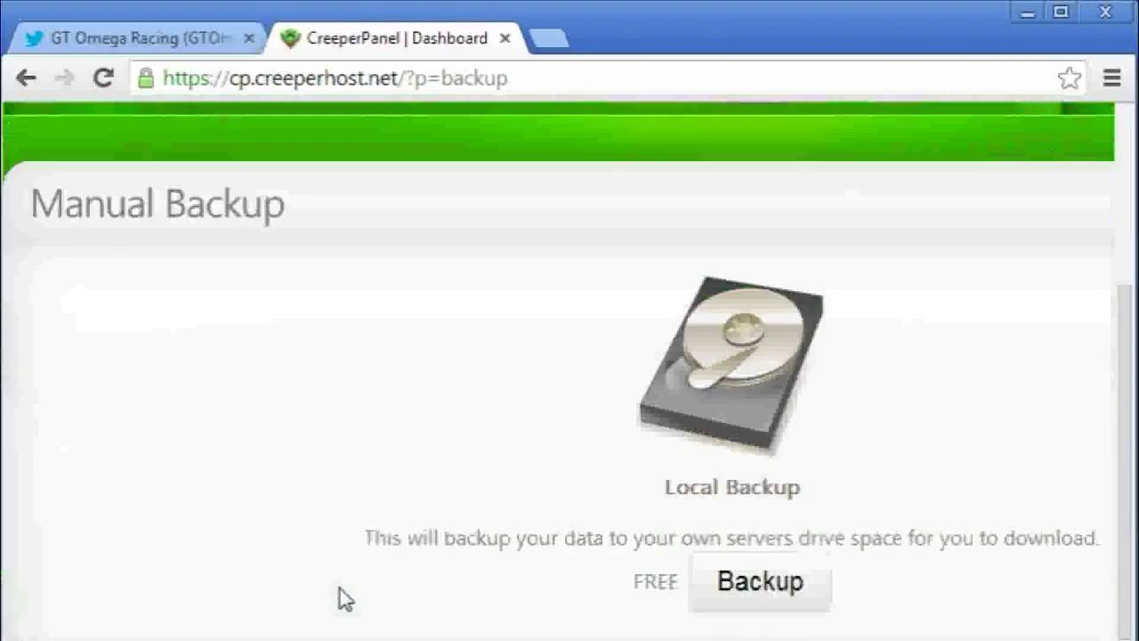
click(724, 597)
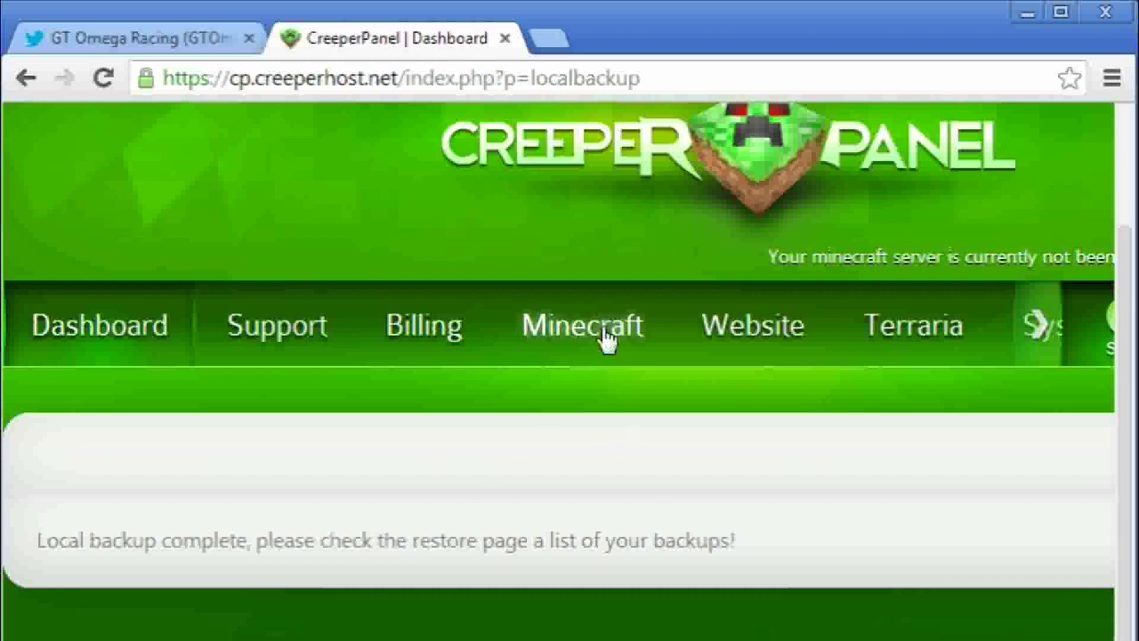
Delete the server world named "world" from the Minecraft Reset World page.
mouse_move(606, 337)
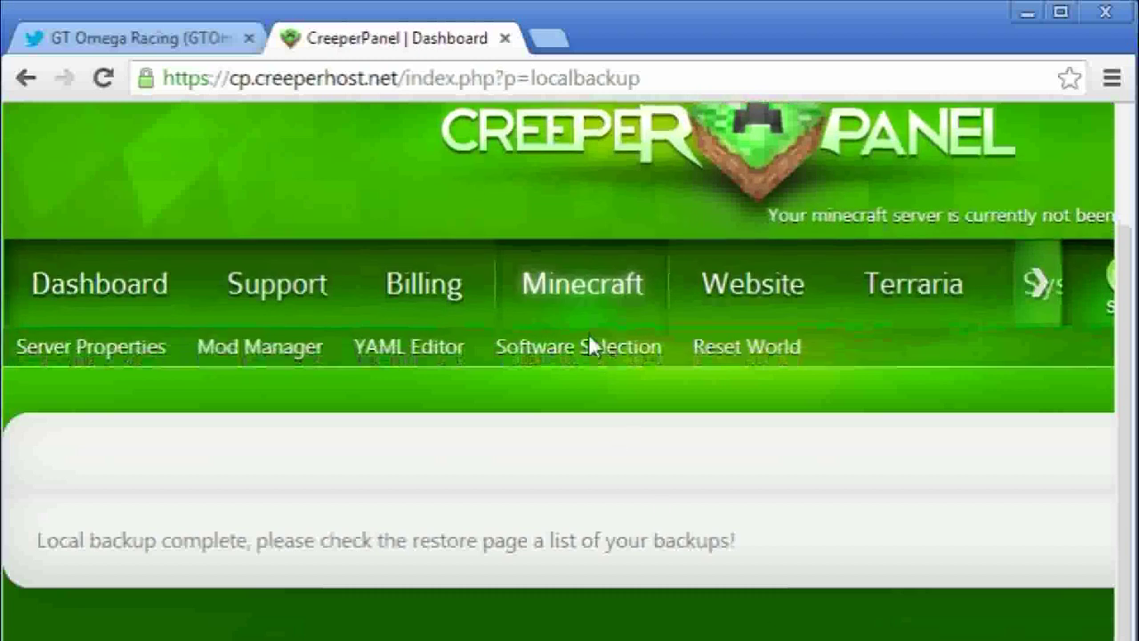
click(722, 354)
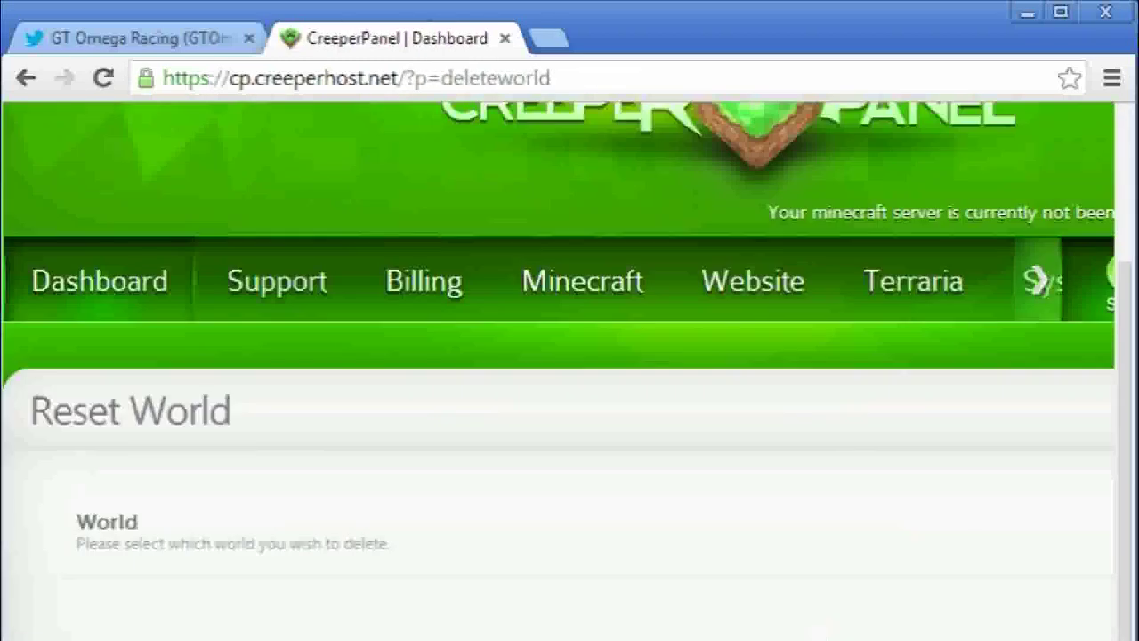
scroll(569, 356, right, 5)
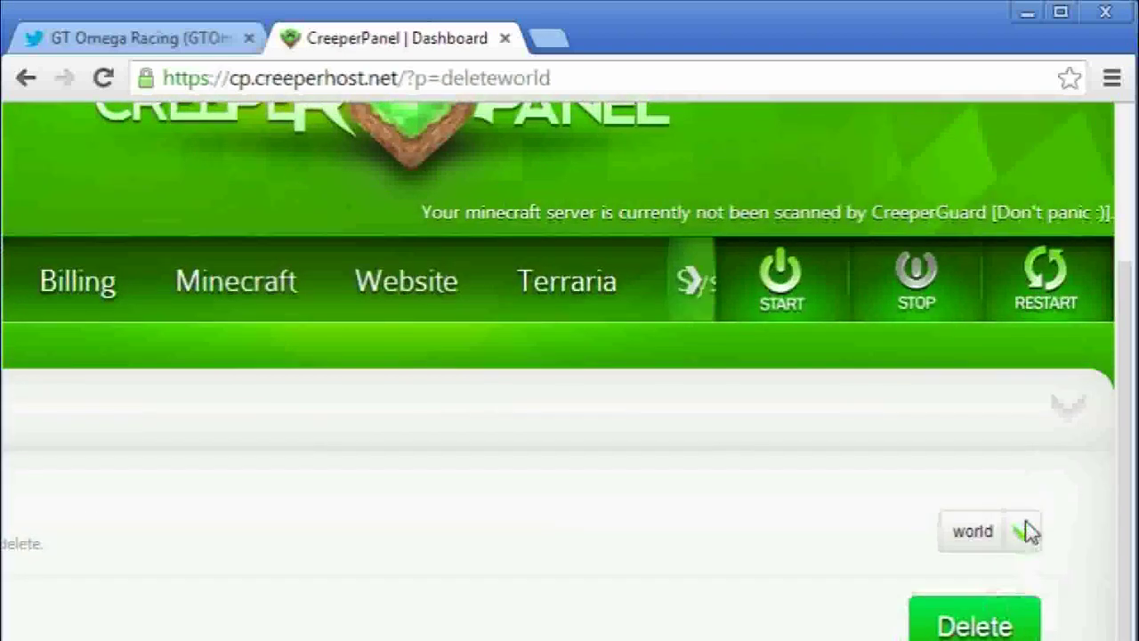
click(997, 628)
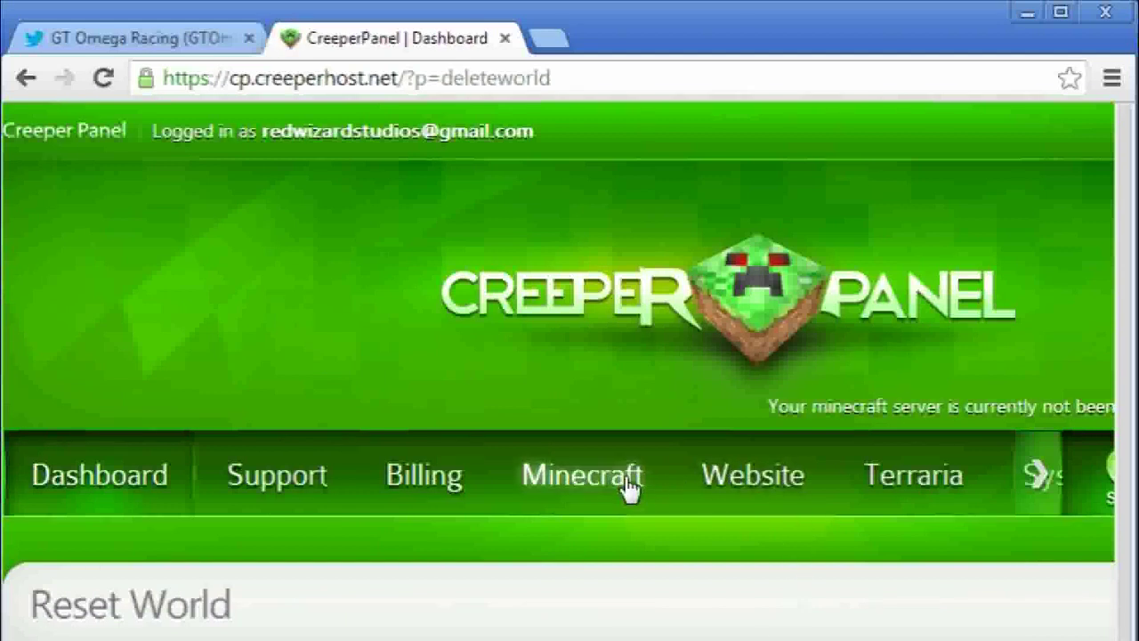
Open the Minecraft software selection page and expand the Feed The Beast - Private Packs section.
mouse_move(629, 487)
click(611, 508)
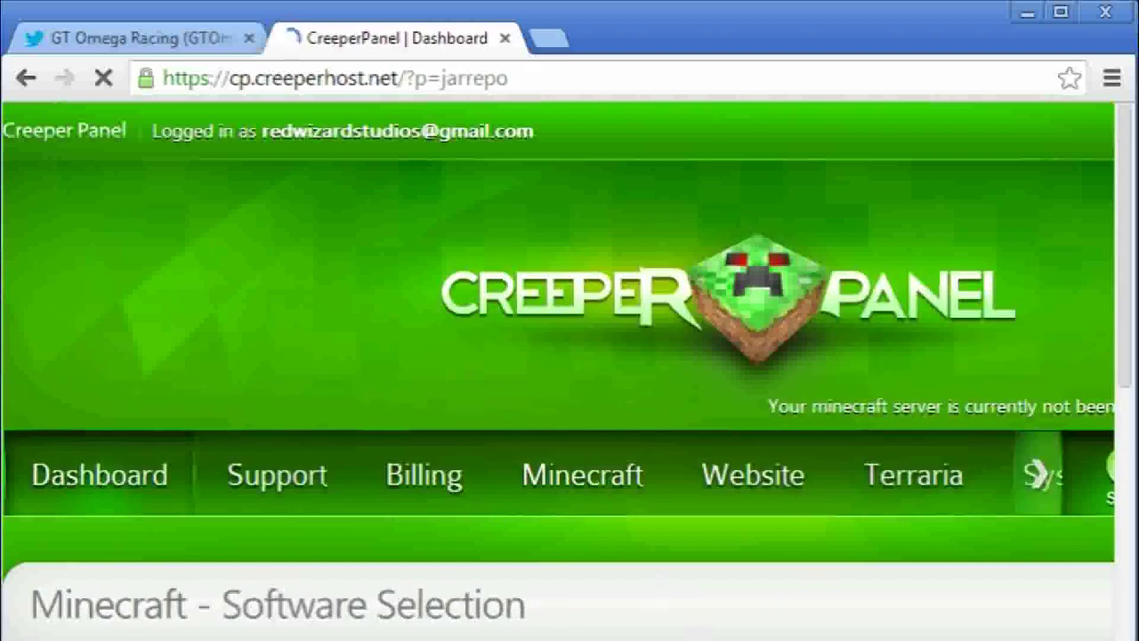
scroll(610, 496, down, 5)
scroll(570, 374, down, 9)
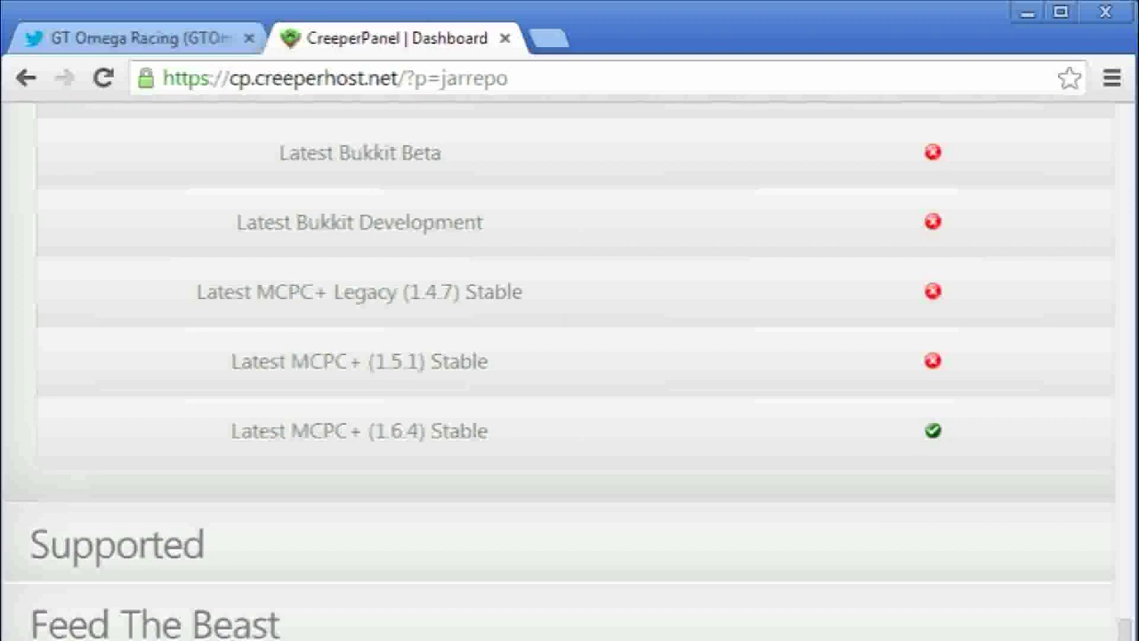
scroll(570, 356, right, 4)
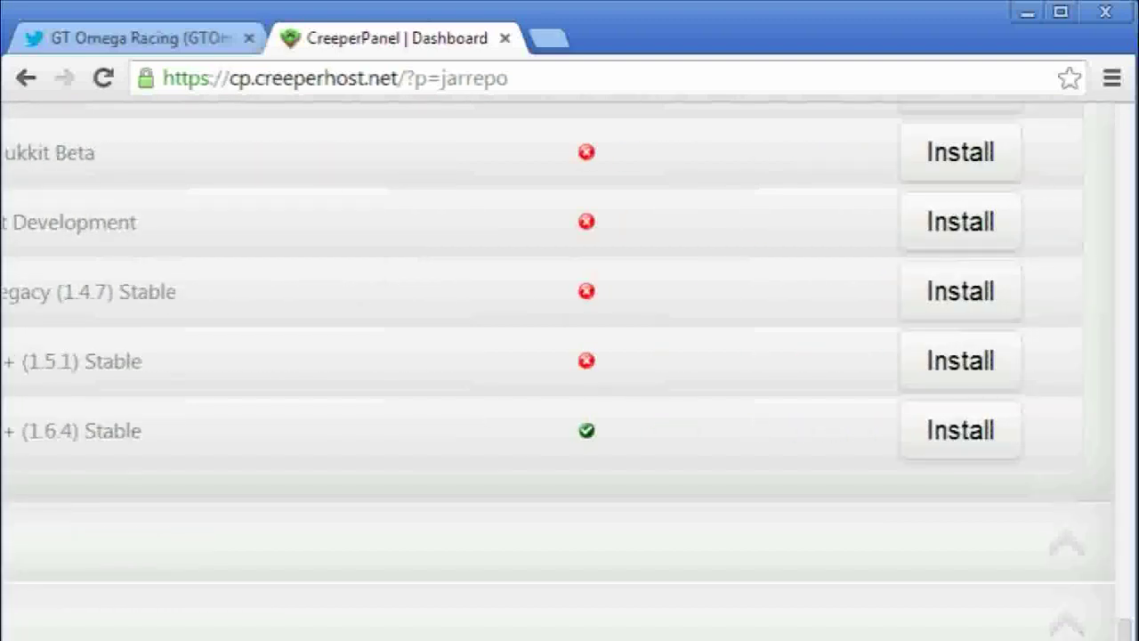
scroll(569, 356, left, 4)
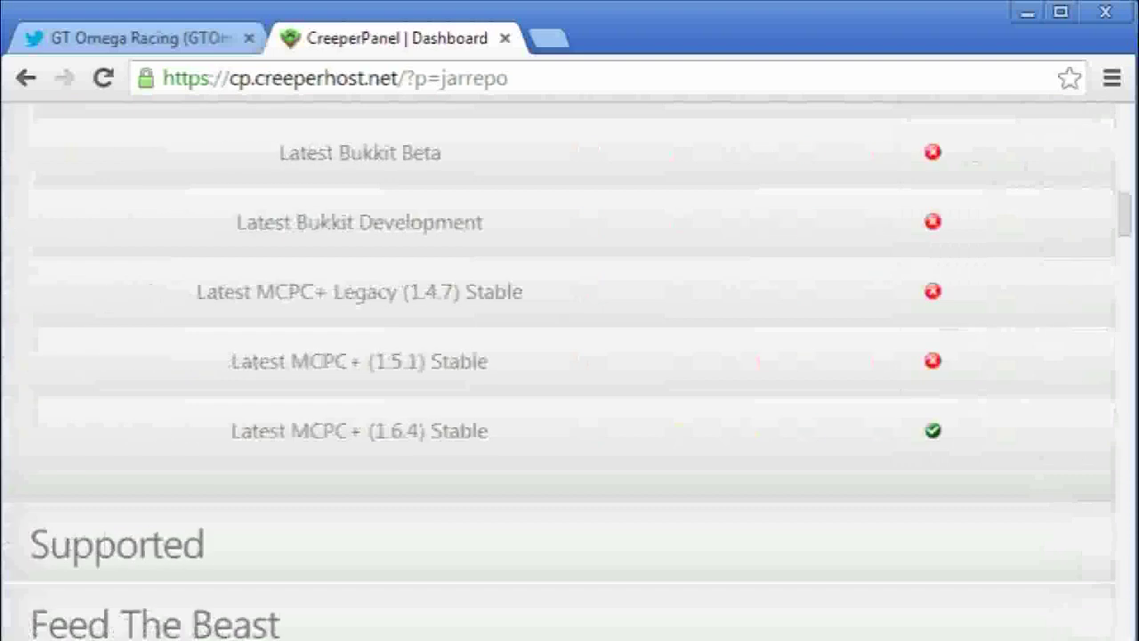
scroll(569, 356, down, 5)
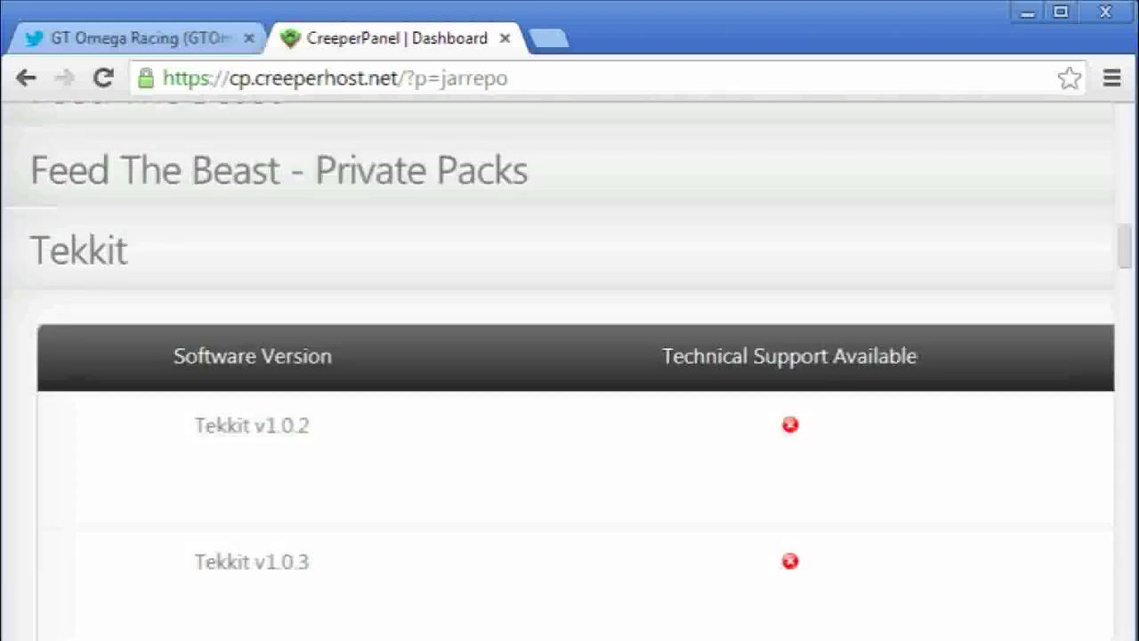
scroll(570, 356, down, 20)
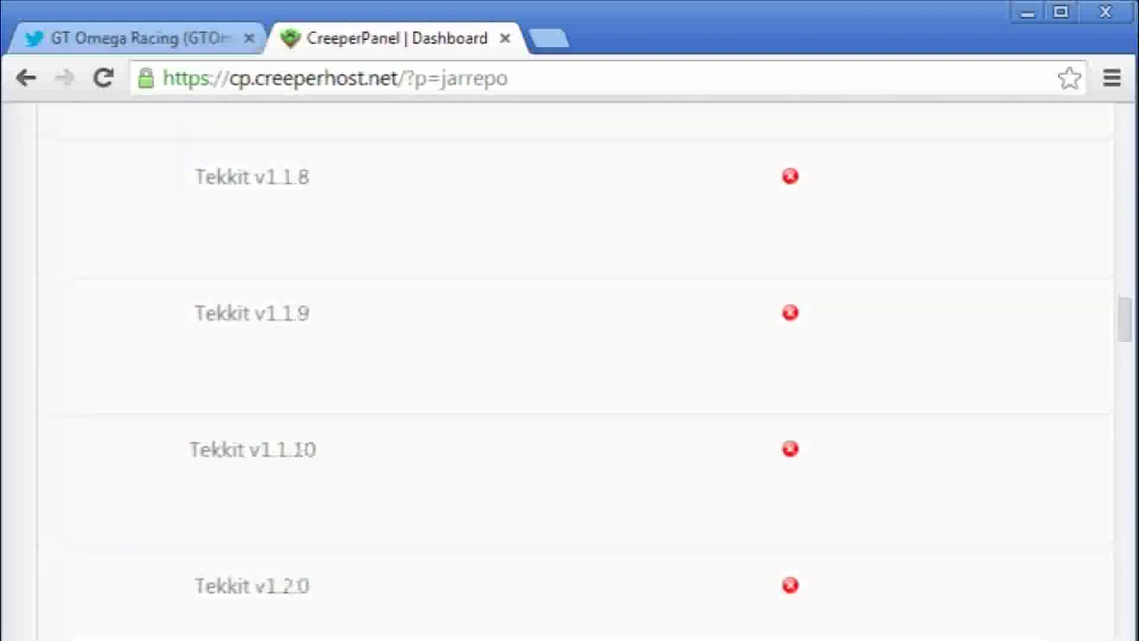
scroll(570, 356, up, 20)
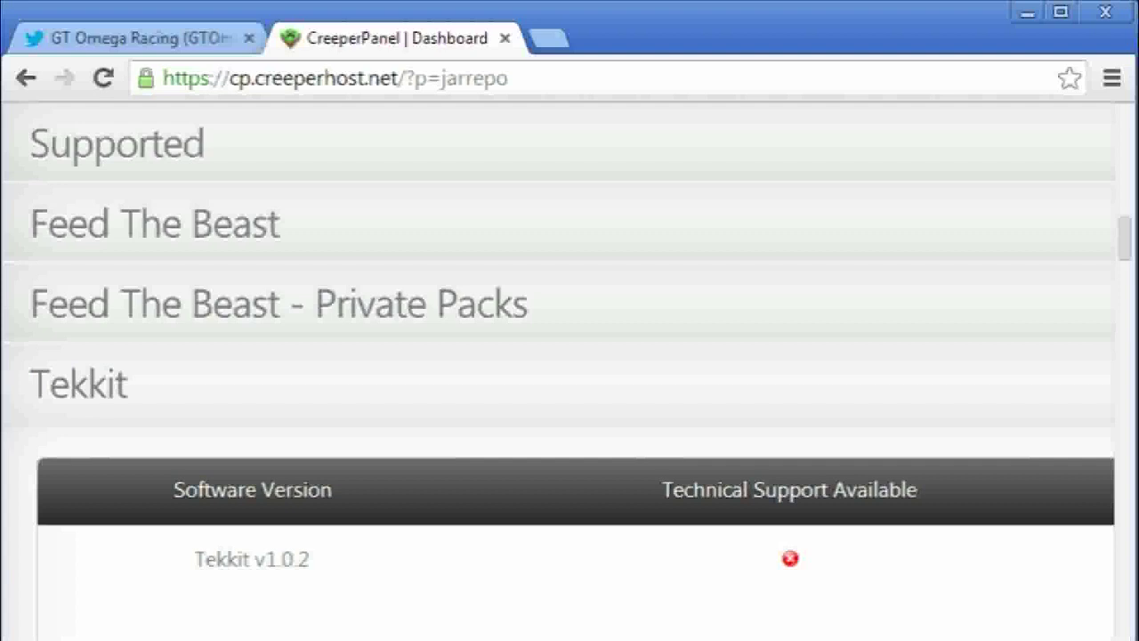
scroll(570, 356, up, 3)
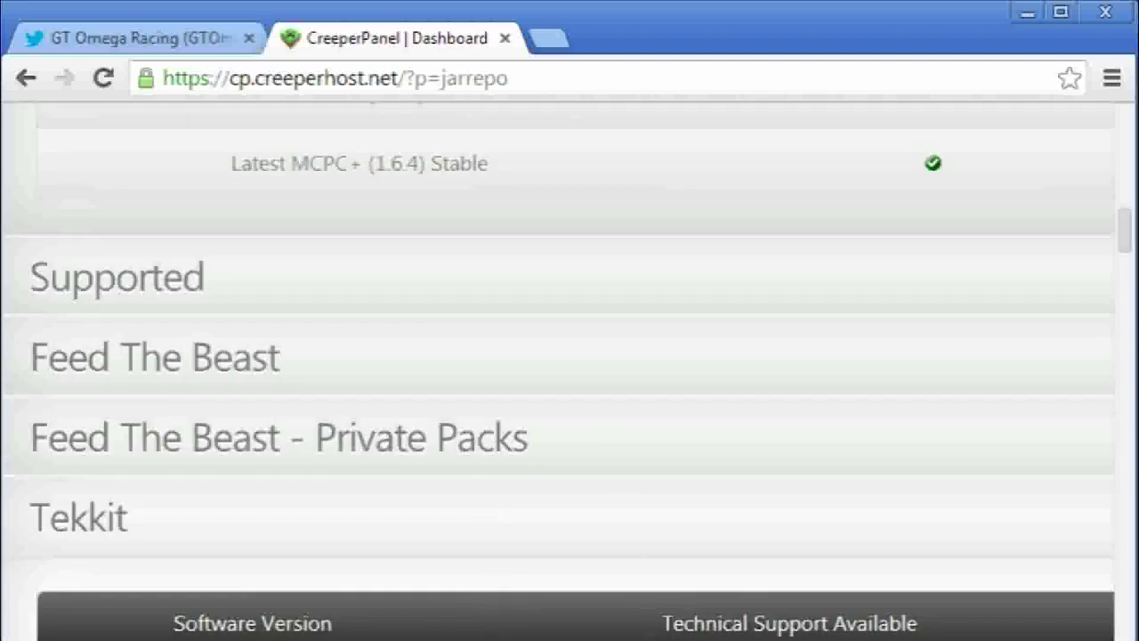
scroll(570, 356, right, 8)
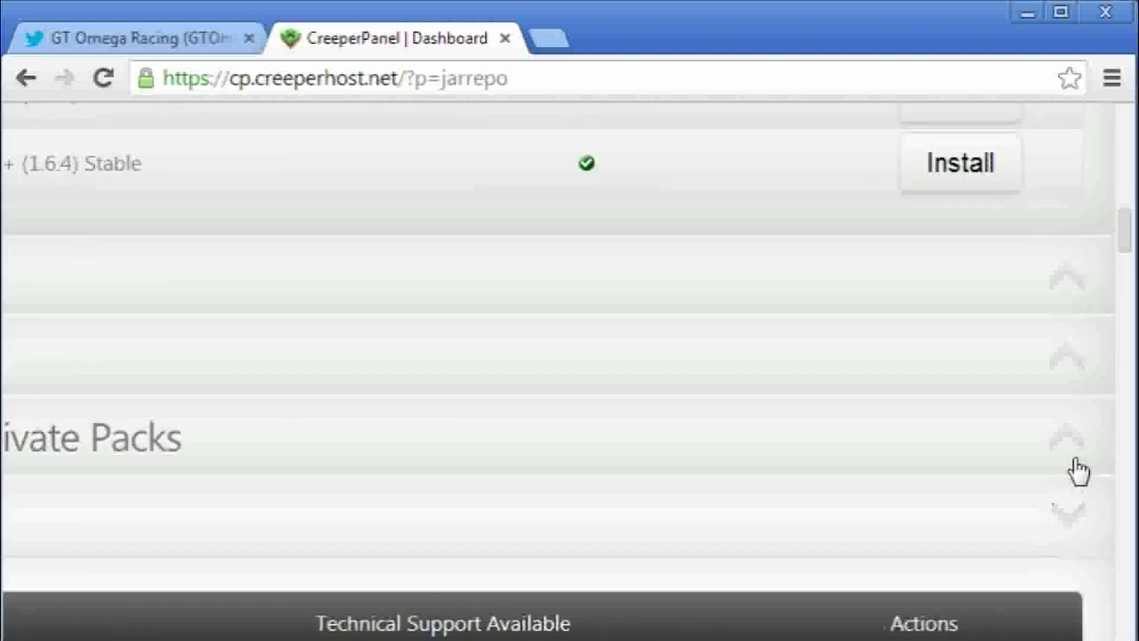
click(1076, 451)
Install the Feed The Beast private pack with the code magicfarmskyblock.
scroll(570, 356, left, 8)
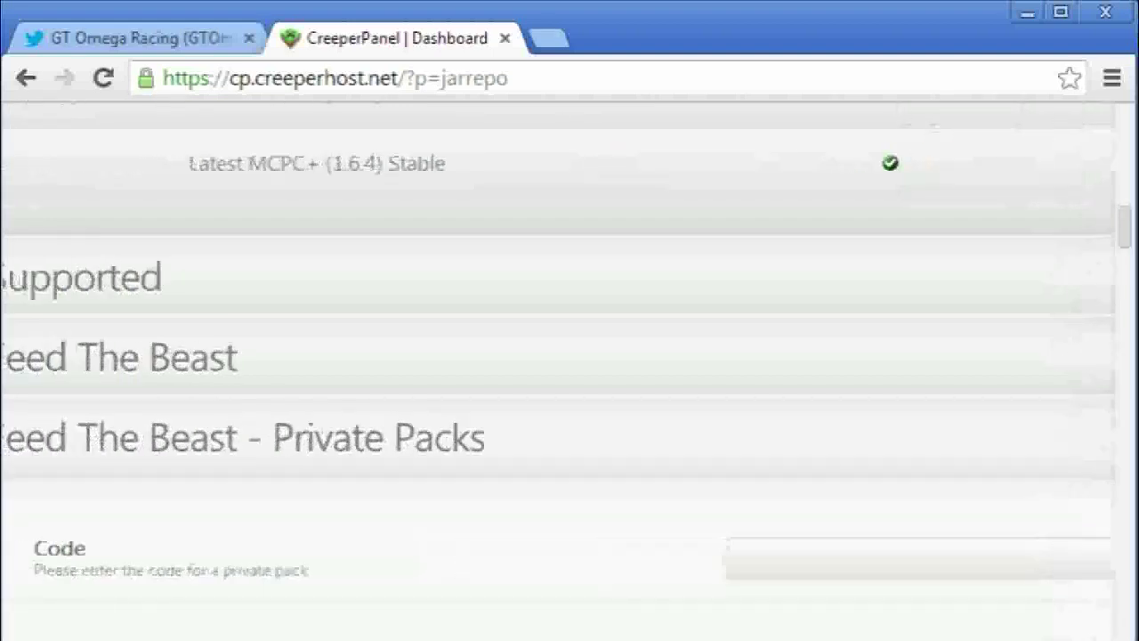
scroll(662, 620, right, 4)
click(709, 572)
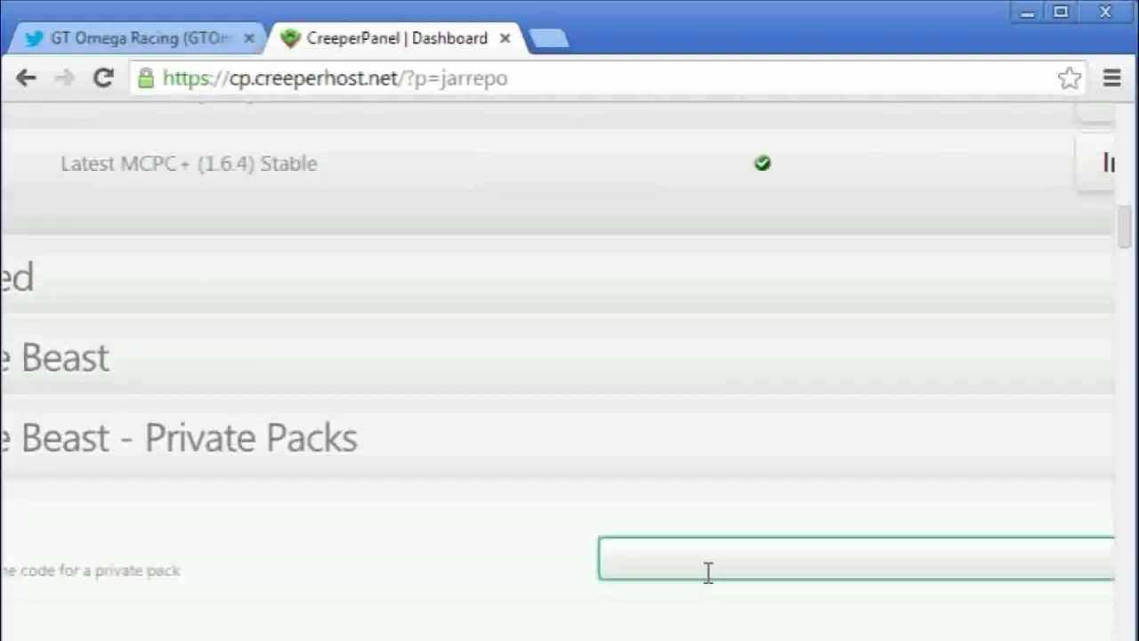
text(magicfarmskyblock)
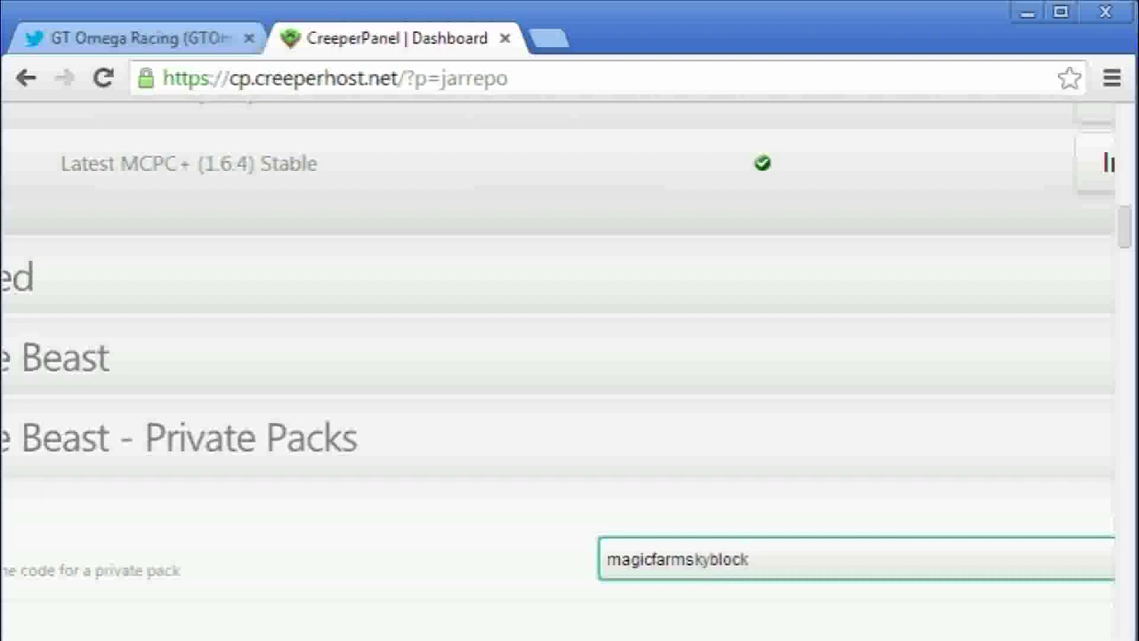
scroll(708, 574, right, 4)
key(Return)
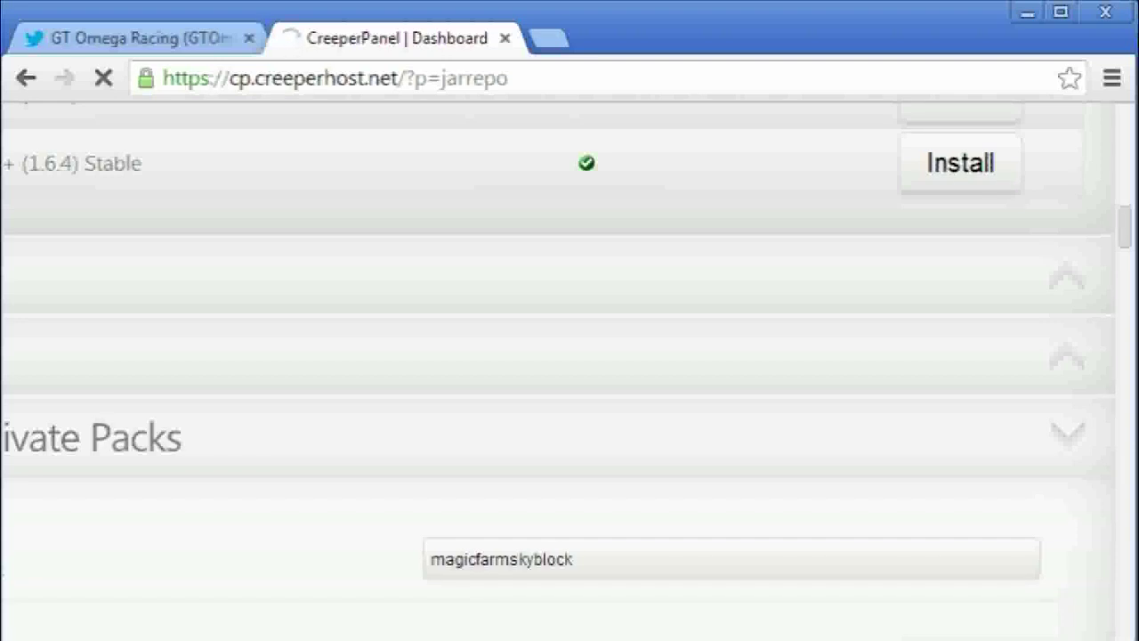
scroll(570, 356, left, 4)
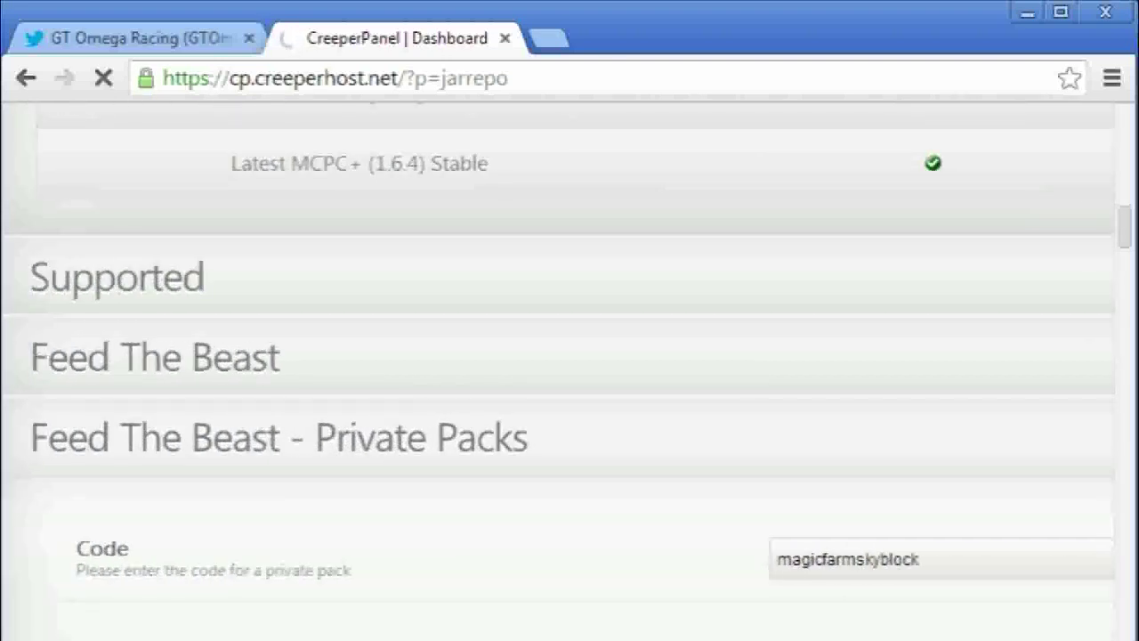
scroll(570, 356, right, 4)
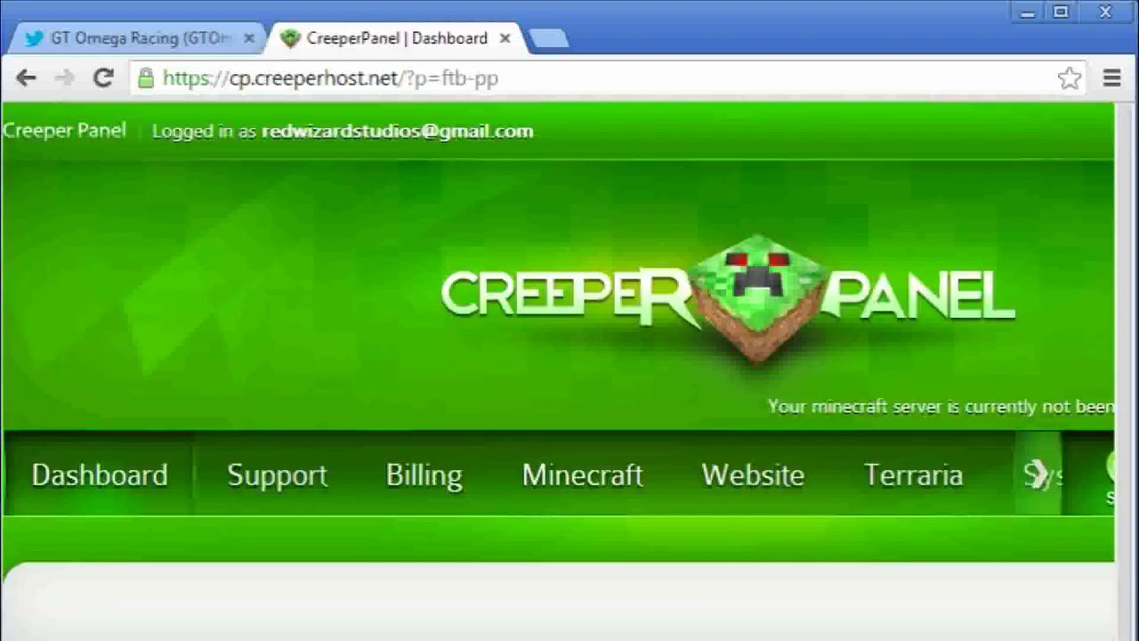
Start the Minecraft (MC) server, confirm the start and close the notice.
scroll(570, 356, right, 3)
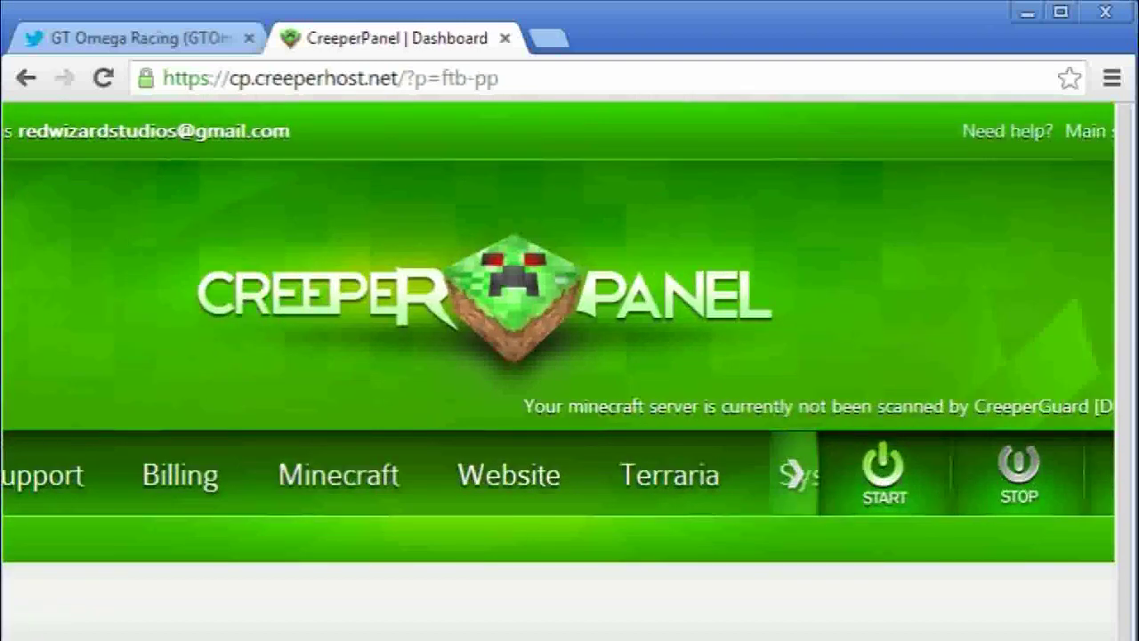
scroll(569, 356, right, 1)
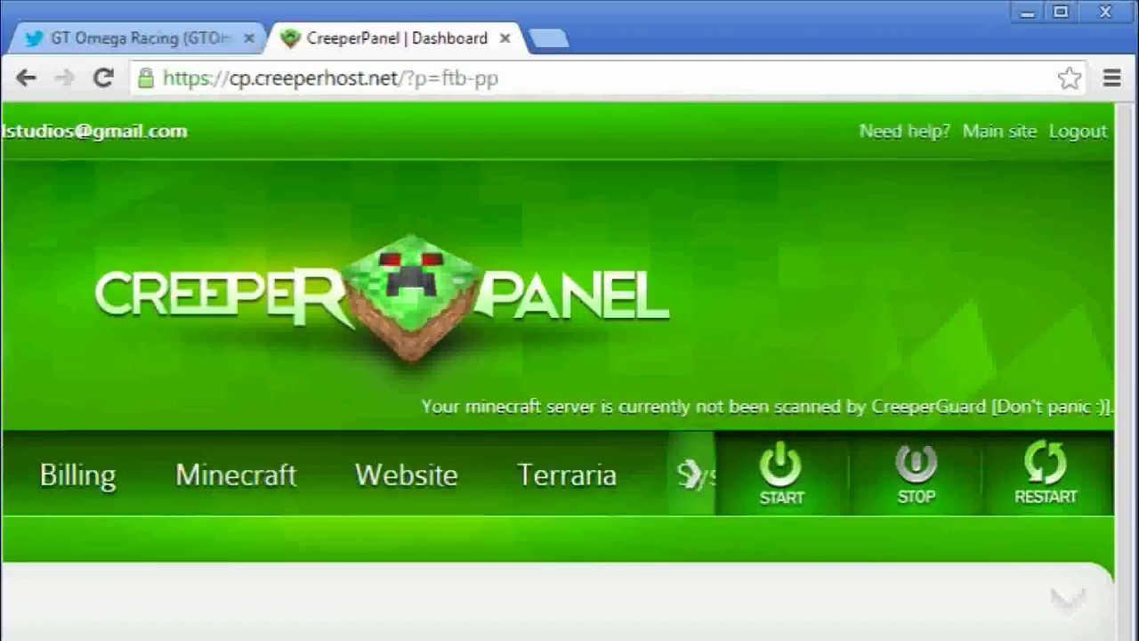
click(788, 505)
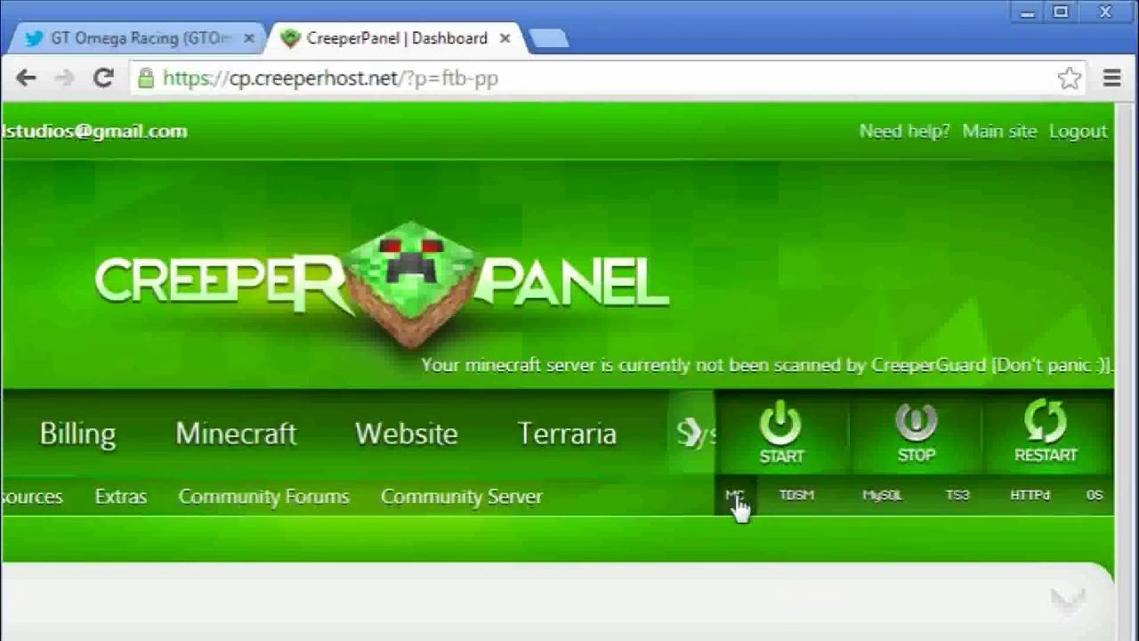
click(790, 445)
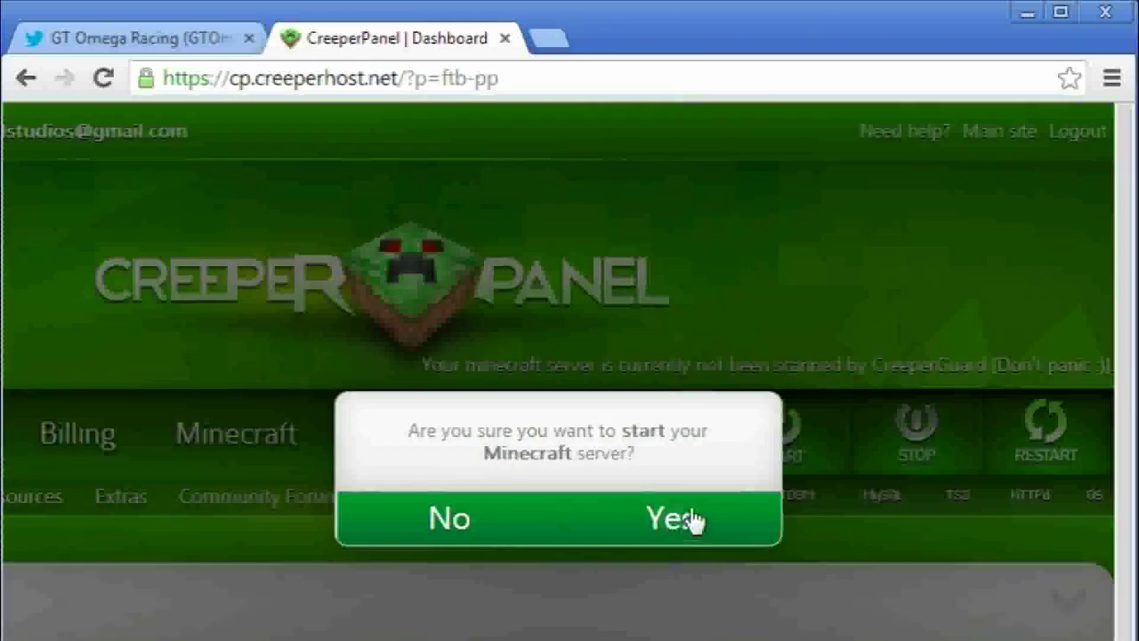
click(659, 526)
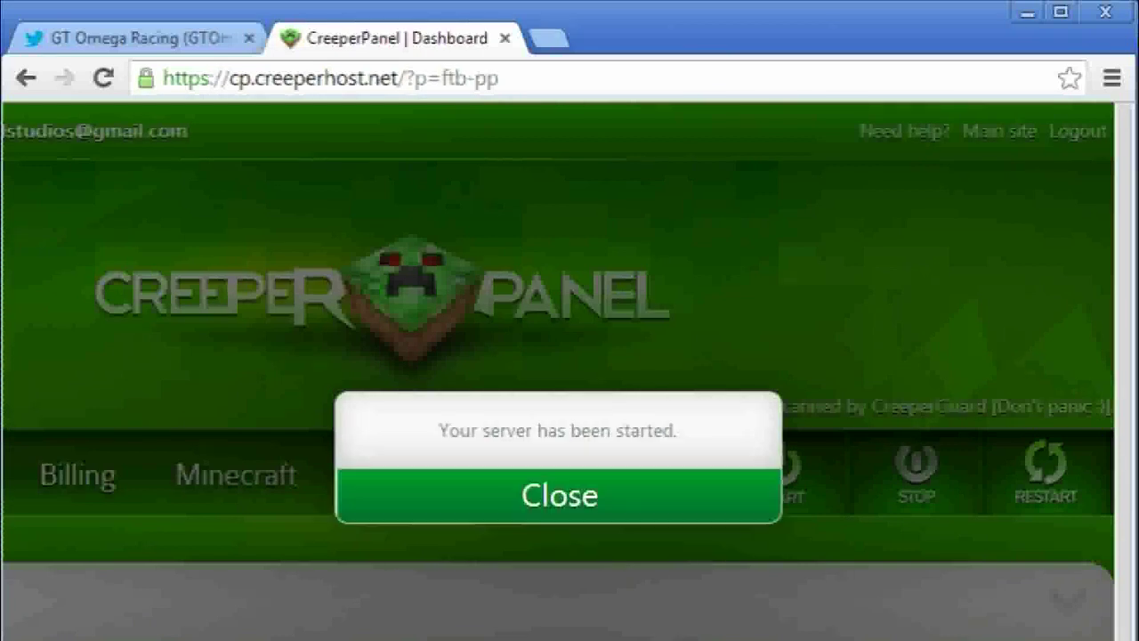
click(593, 508)
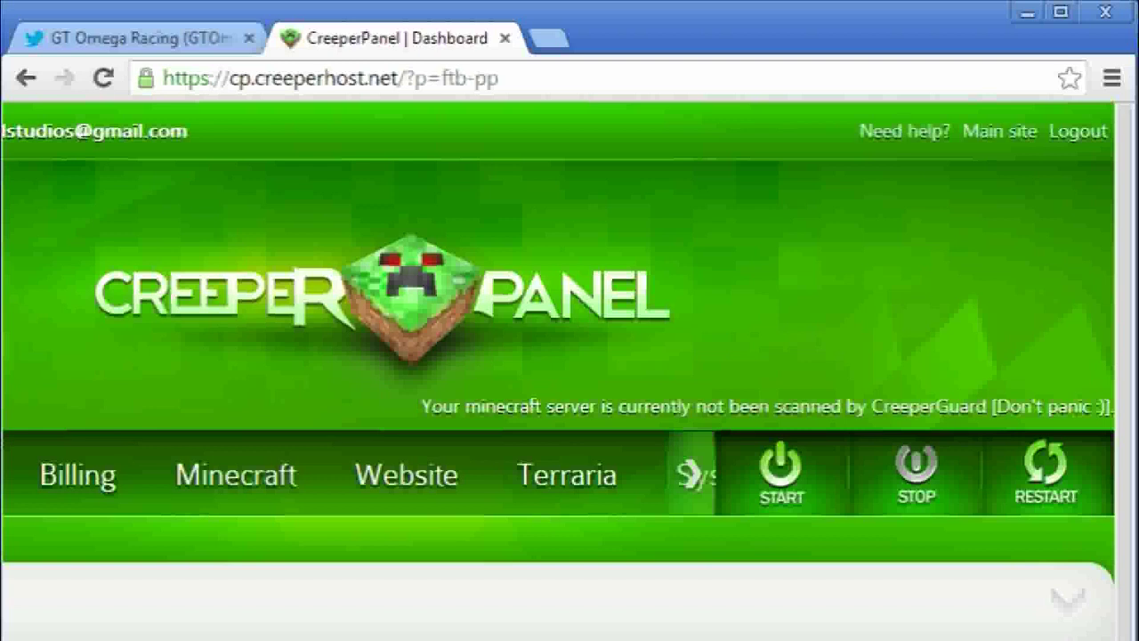
Open a new Windows Explorer window and move it away from the browser.
key(super+e)
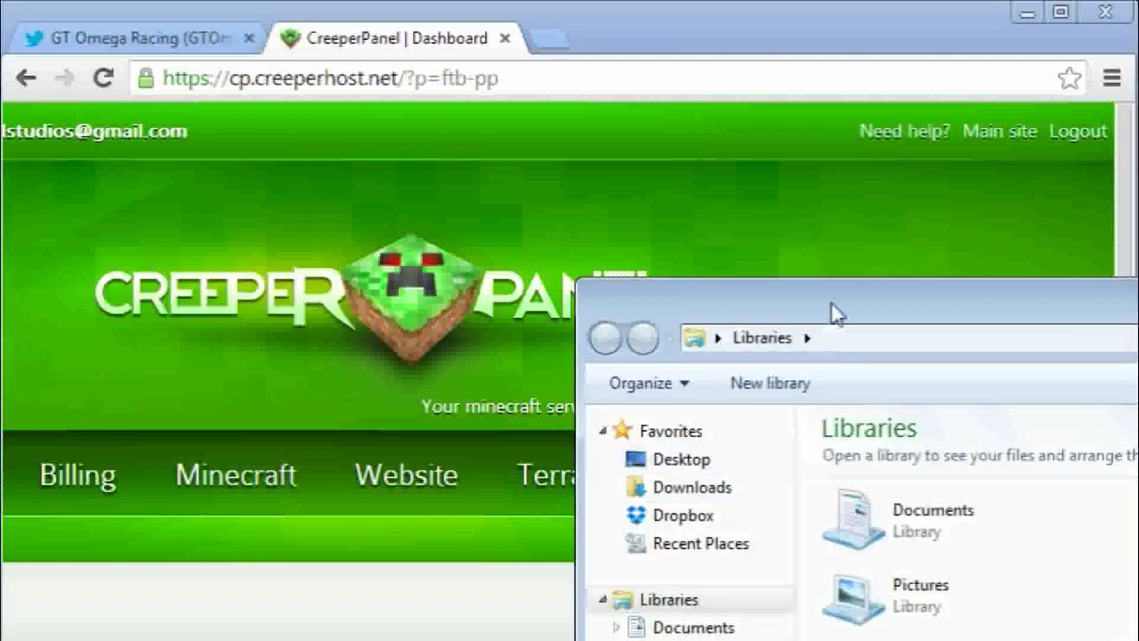
drag(831, 311, 1138, 329)
drag(943, 330, 1138, 329)
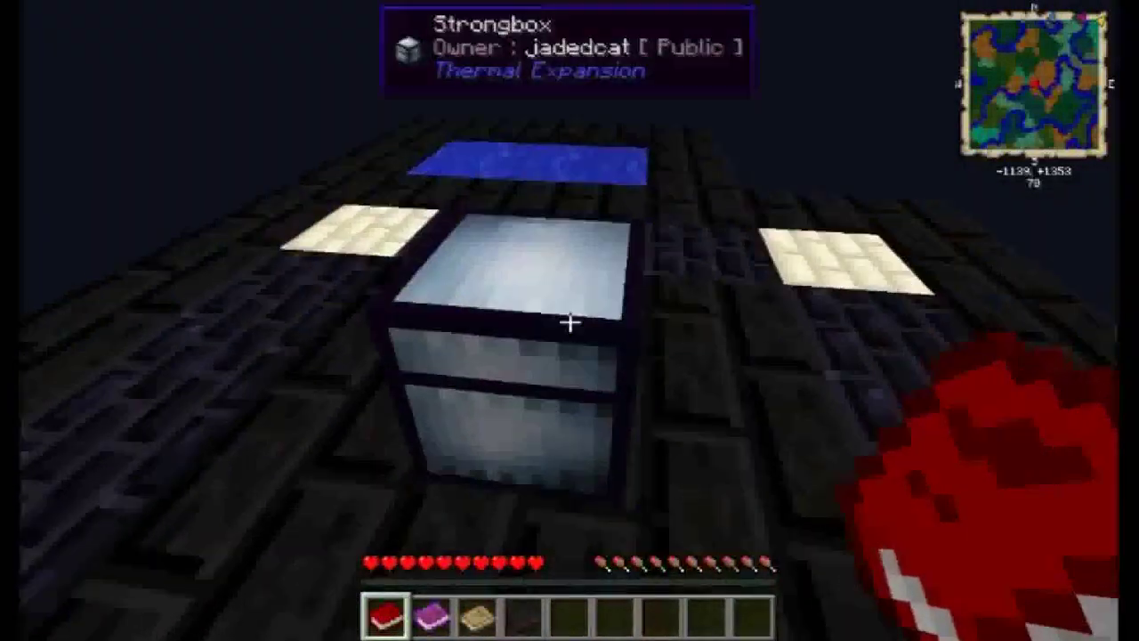
click(570, 322)
key(w)
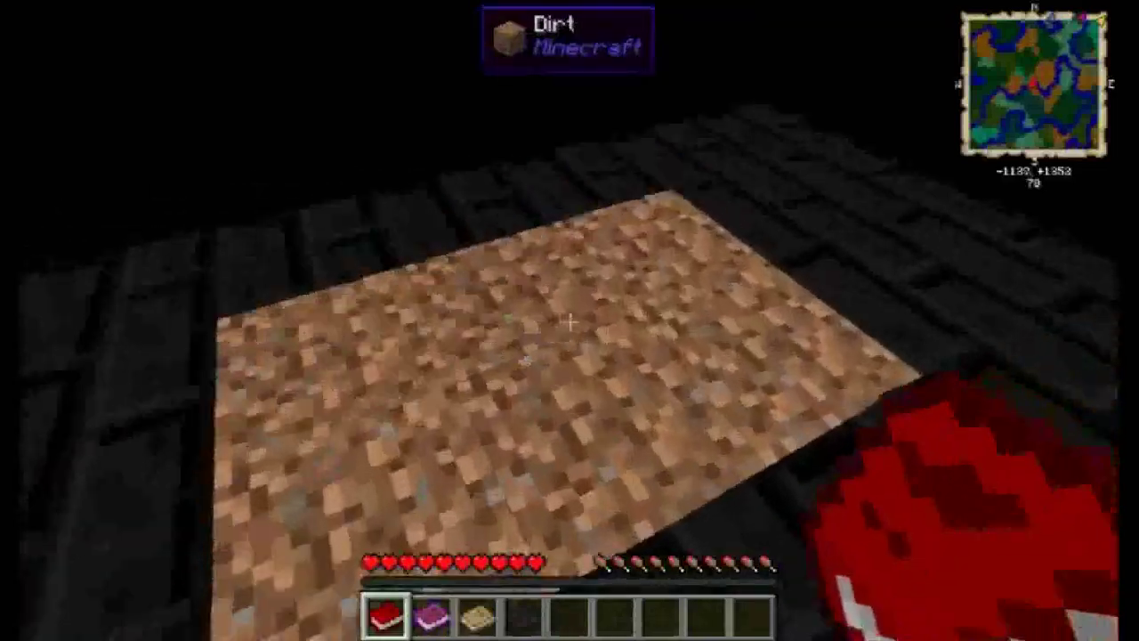
key(w)
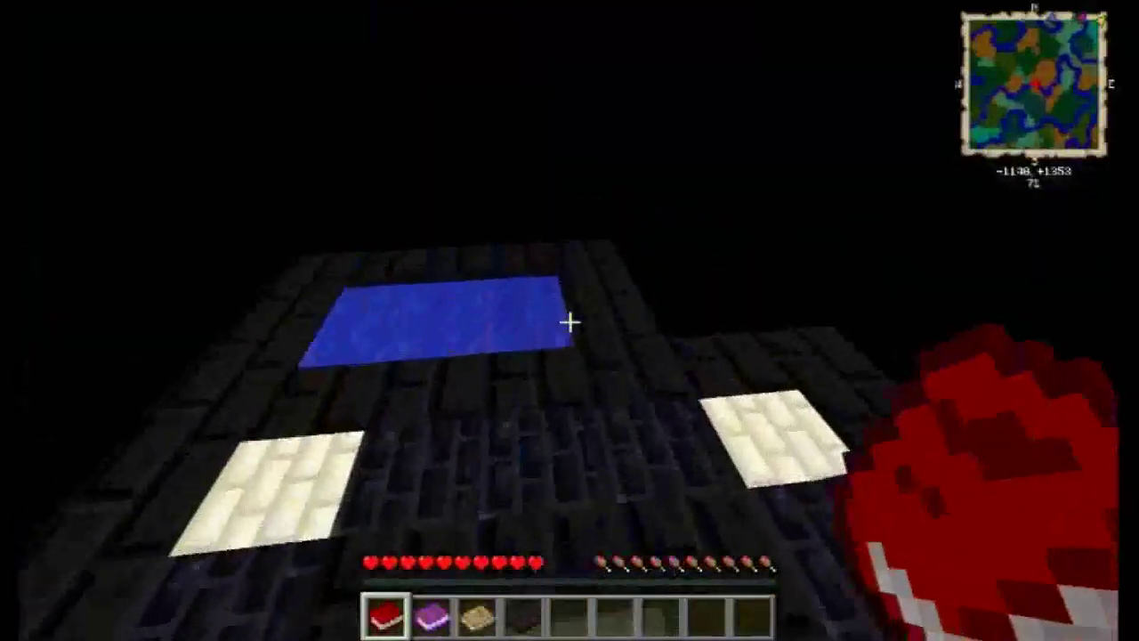
key(w)
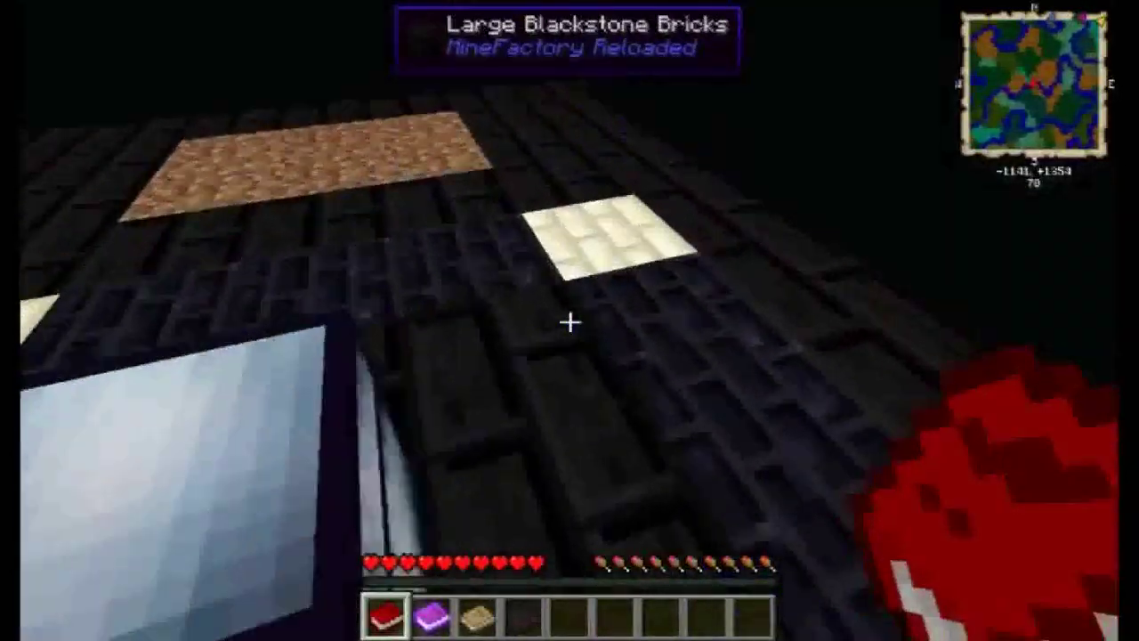
key(w)
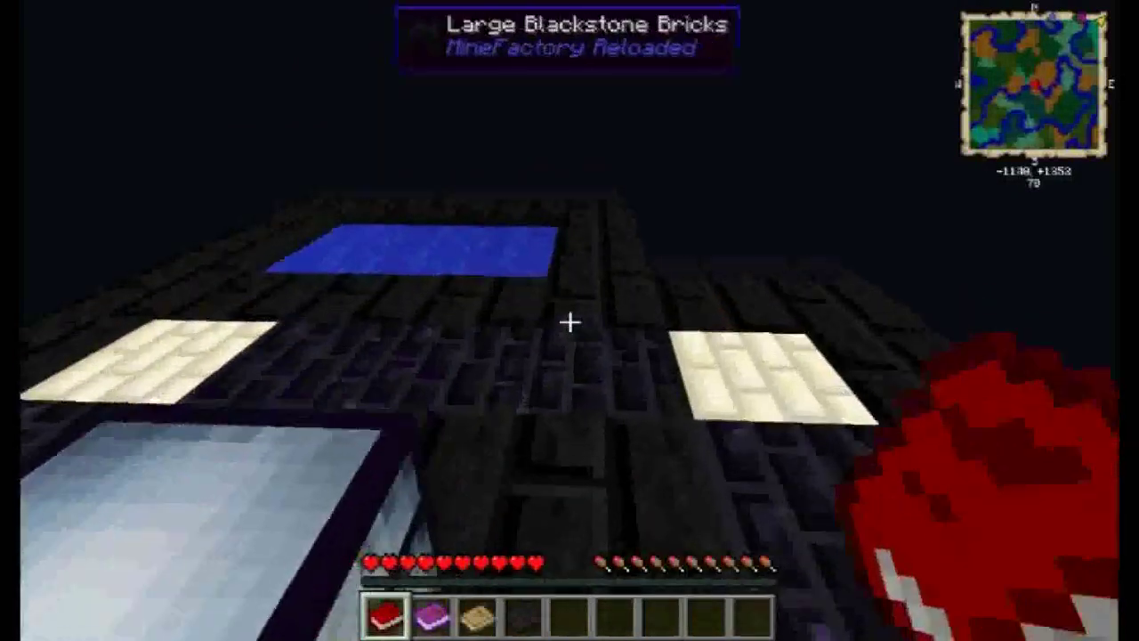
key(F3)
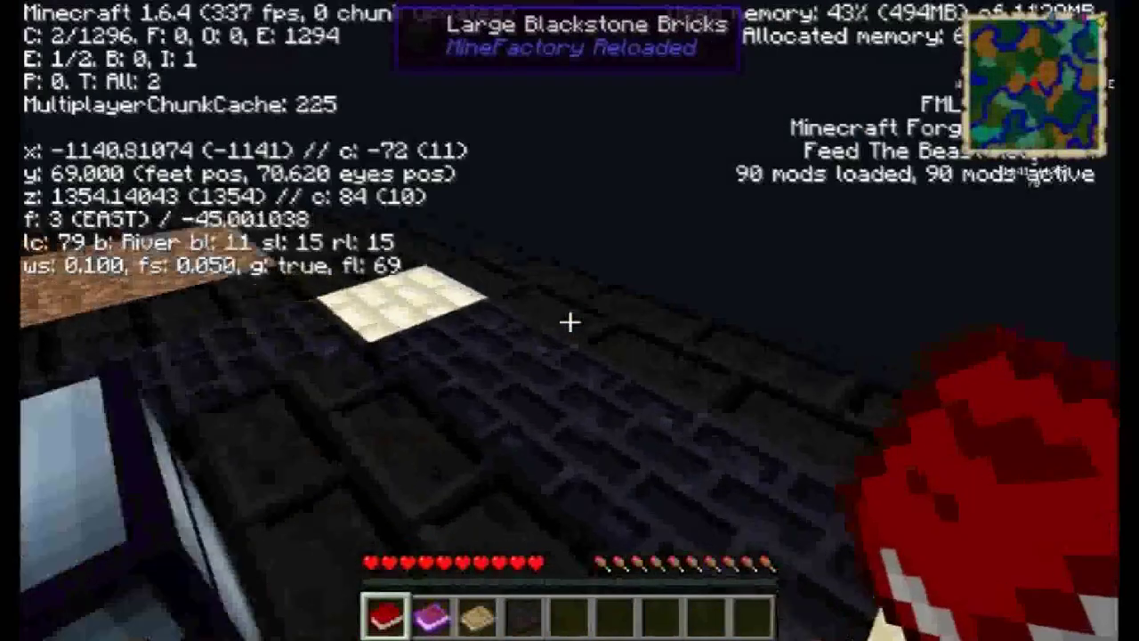
key(w)
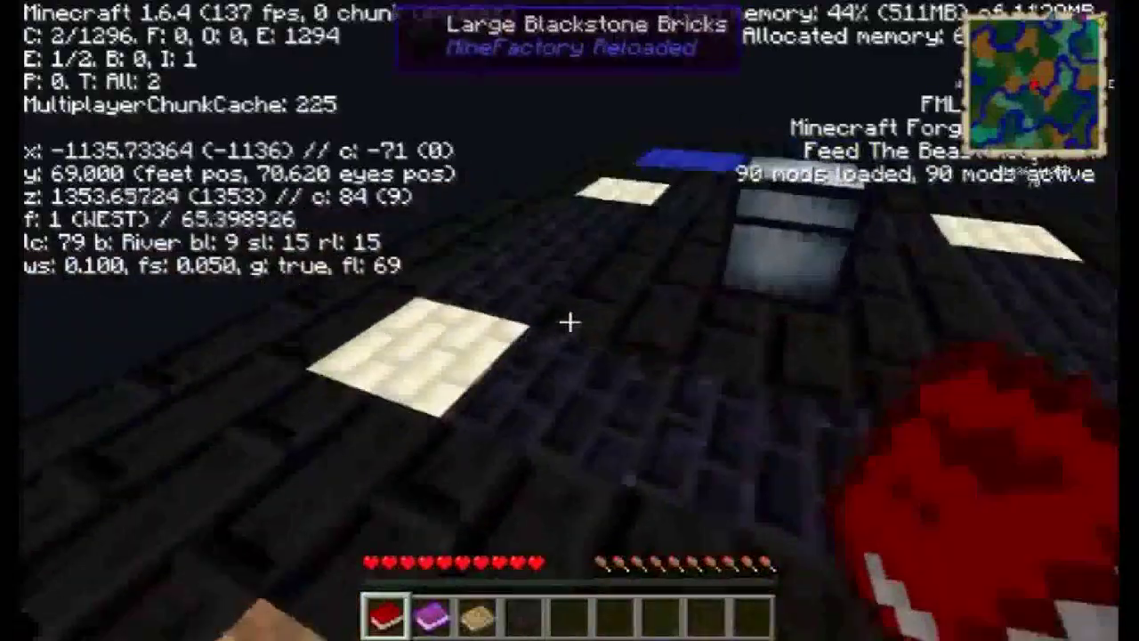
key(w)
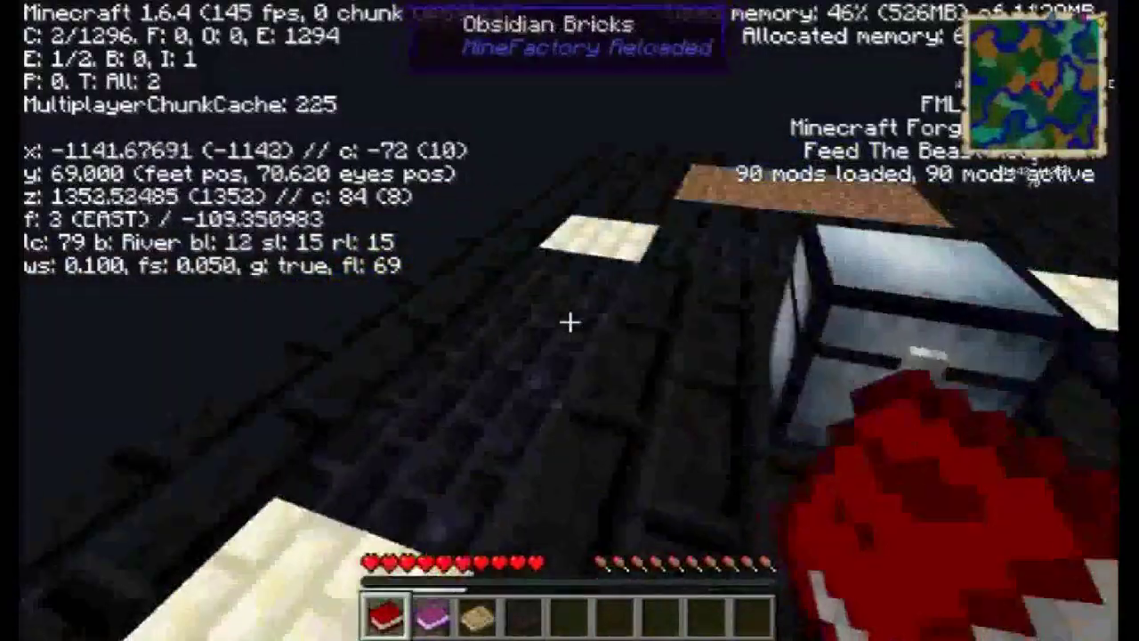
key(w)
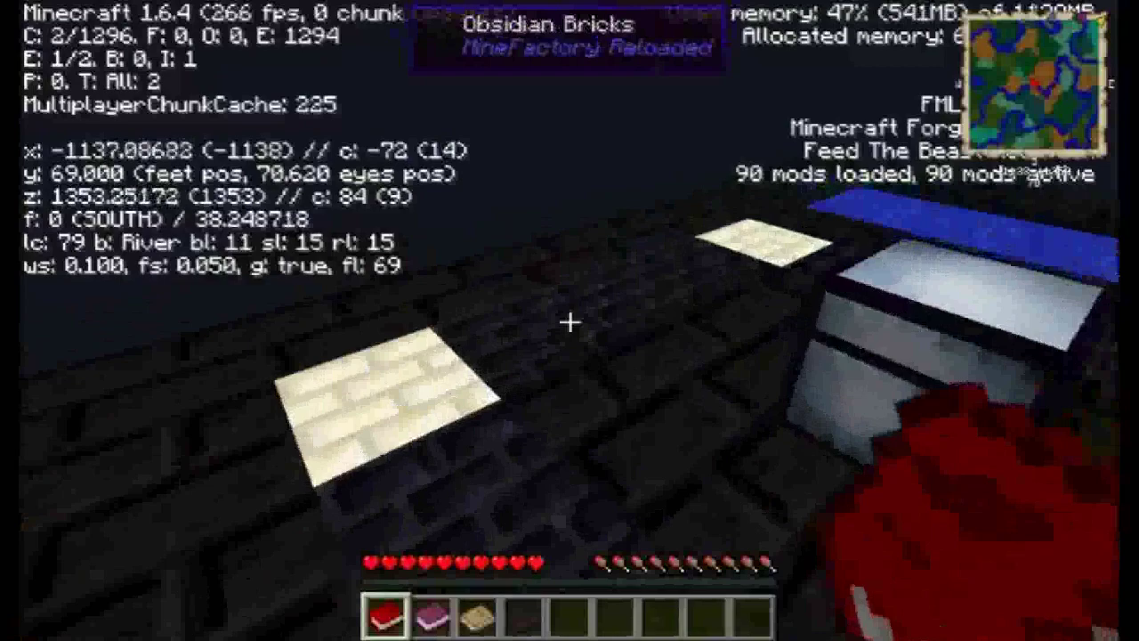
key(w)
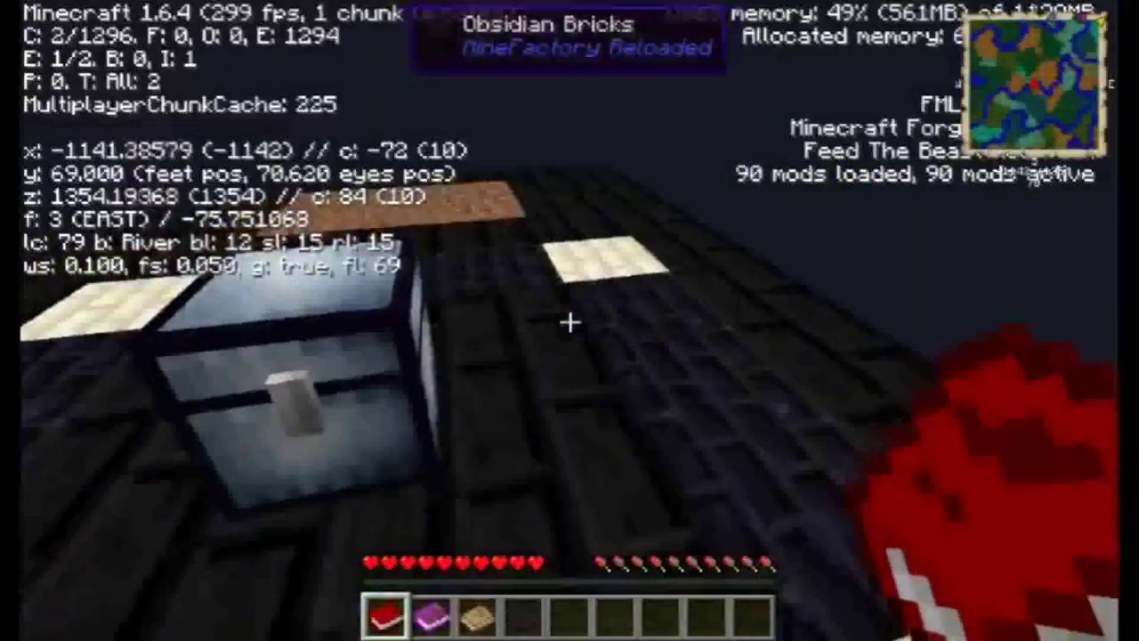
key(w)
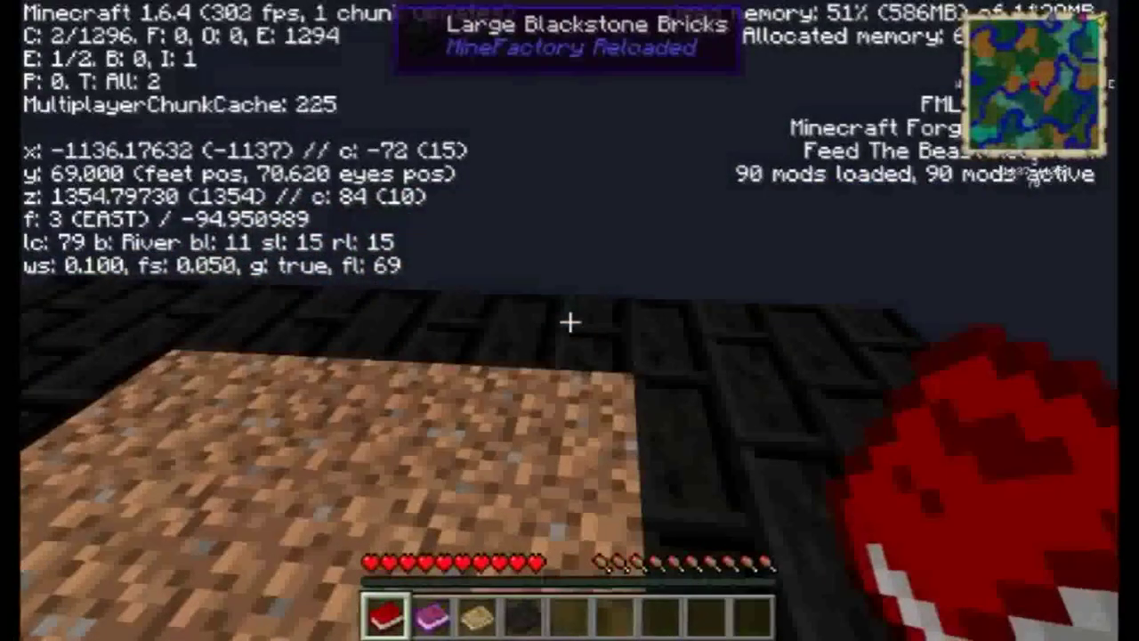